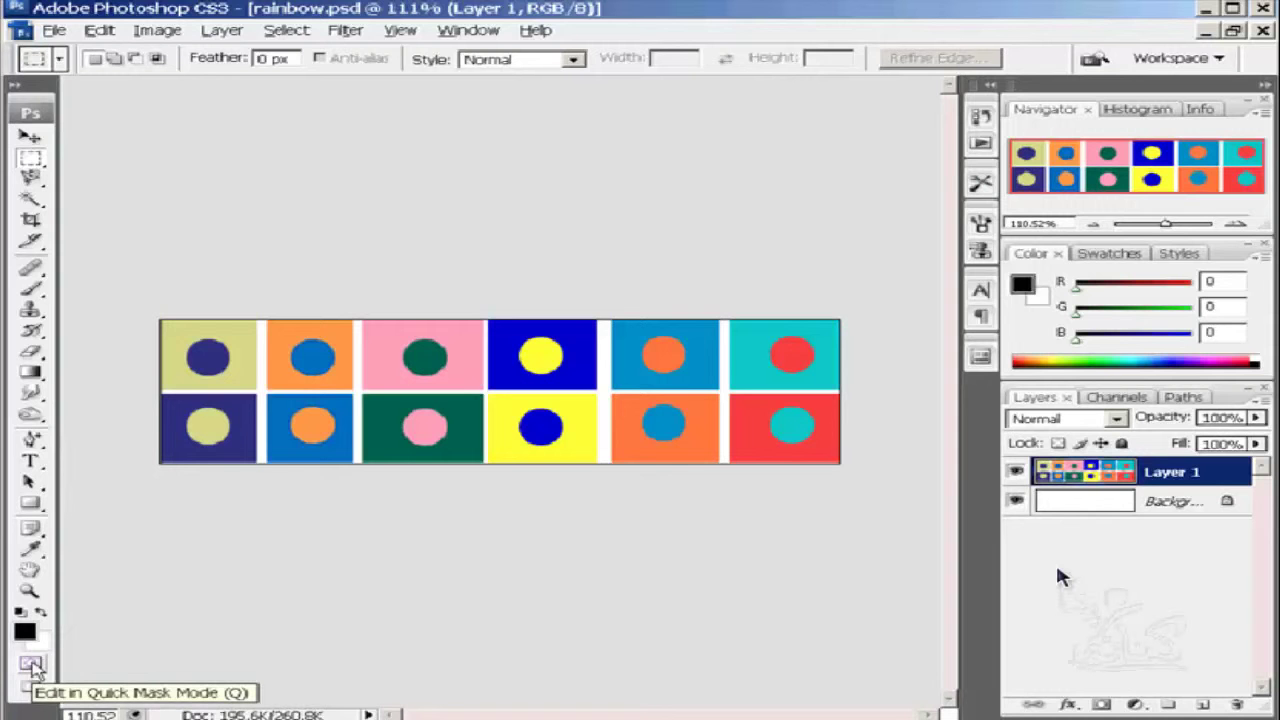
- Enter Quick Mask mode and show the channel list, switching the mode off and on to compare the temporary Quick Mask channel
{"action": "left_click", "coordinate": [31, 665]}
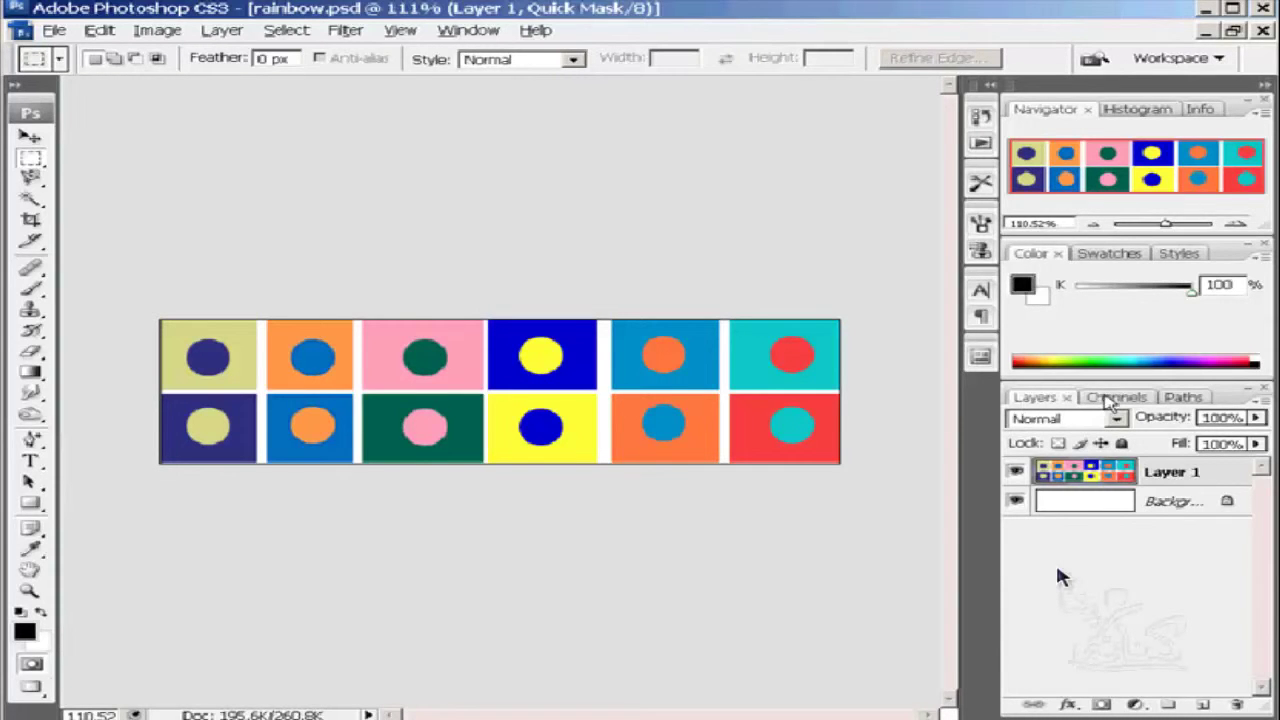
{"action": "left_click", "coordinate": [1108, 398]}
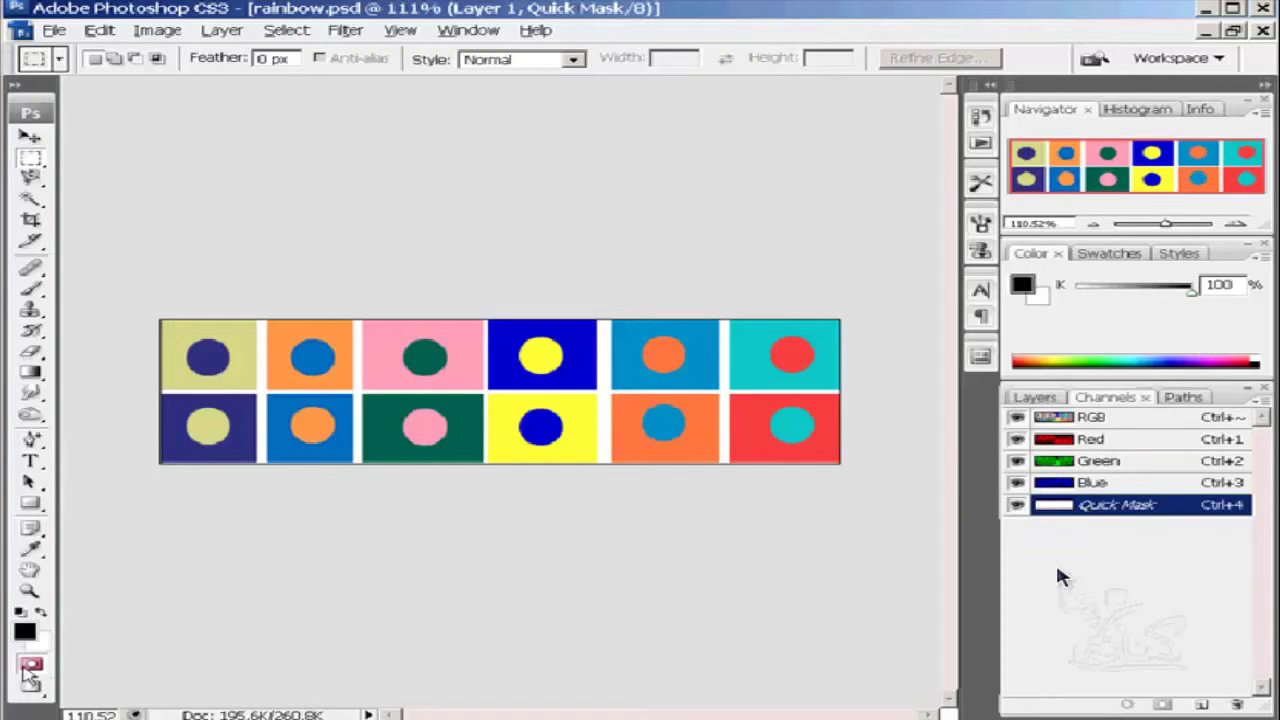
{"action": "left_click", "coordinate": [30, 668]}
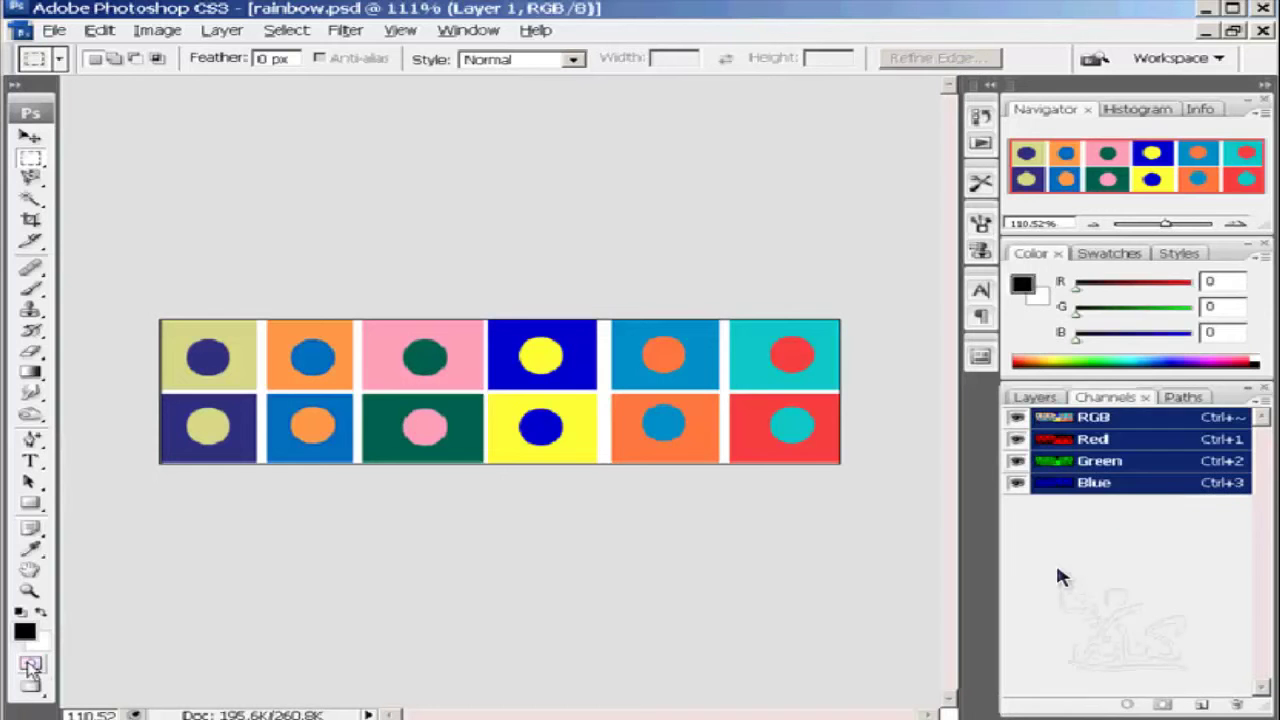
{"action": "left_click", "coordinate": [30, 668]}
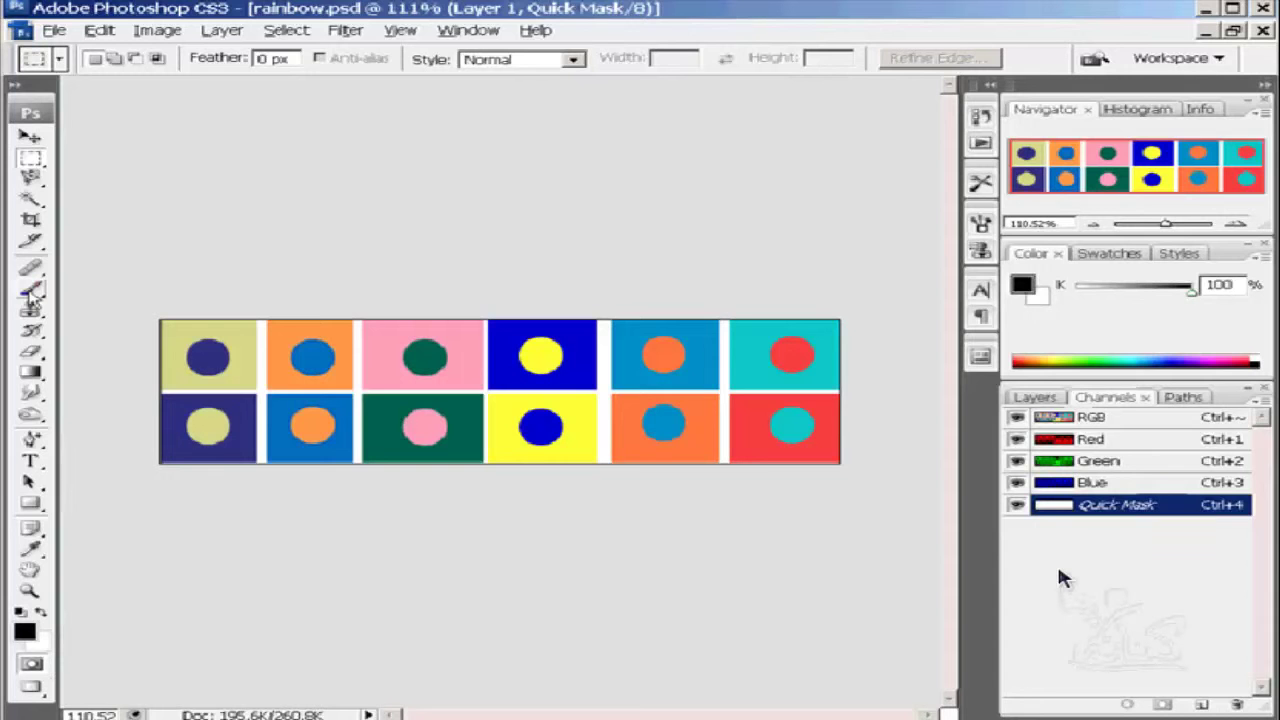
- Paint the quick mask over the yellow, dark green and orange circles of the upper row with a hard 9 px brush
{"action": "left_click", "coordinate": [31, 292]}
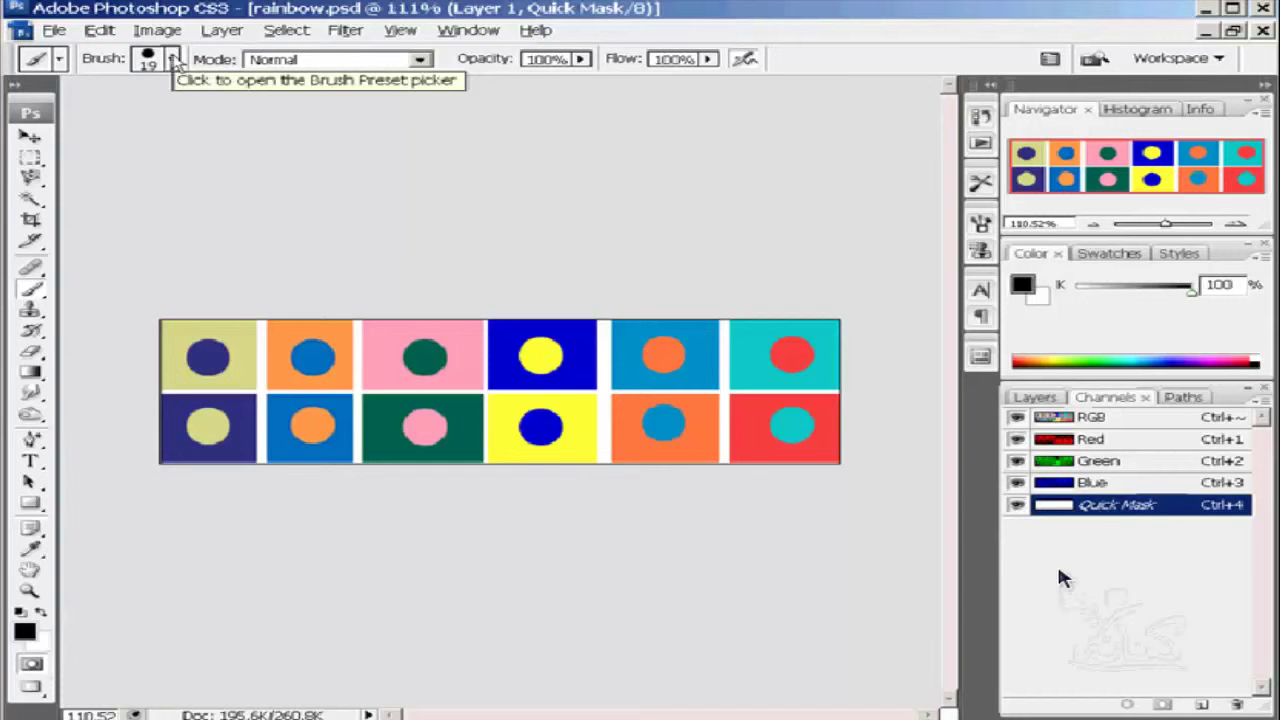
{"action": "left_click", "coordinate": [172, 59]}
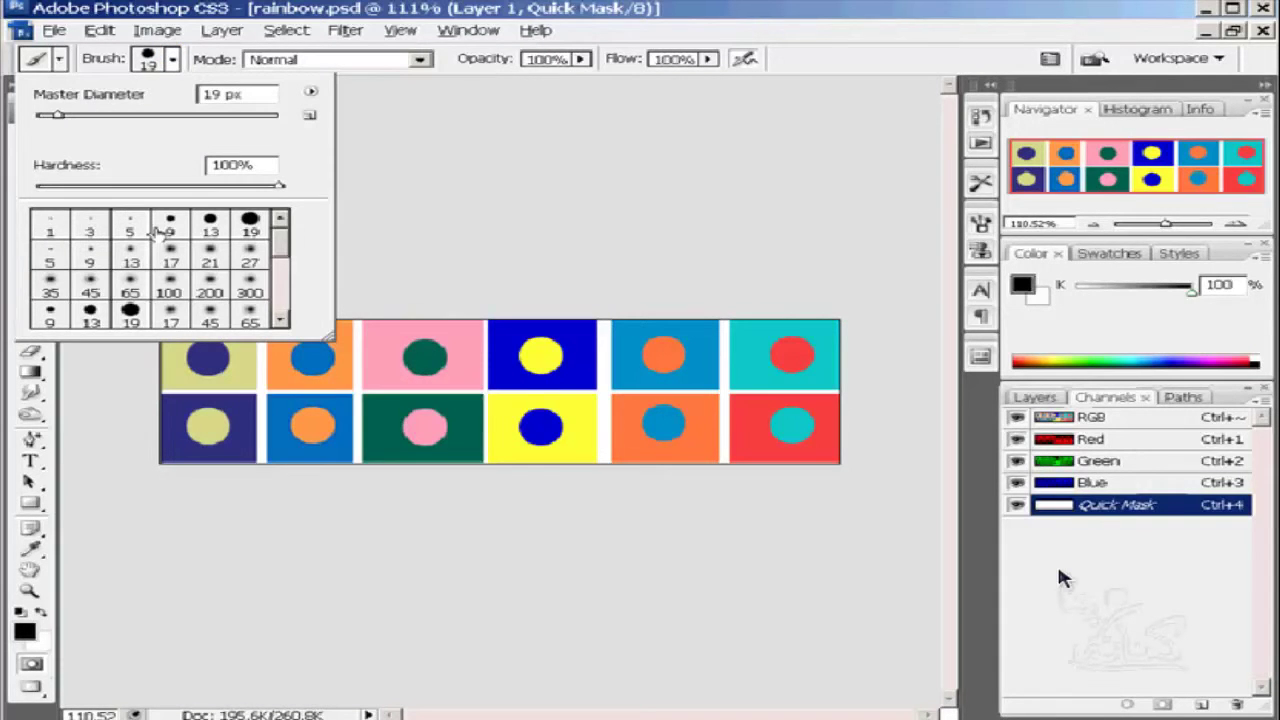
{"action": "left_click", "coordinate": [170, 223]}
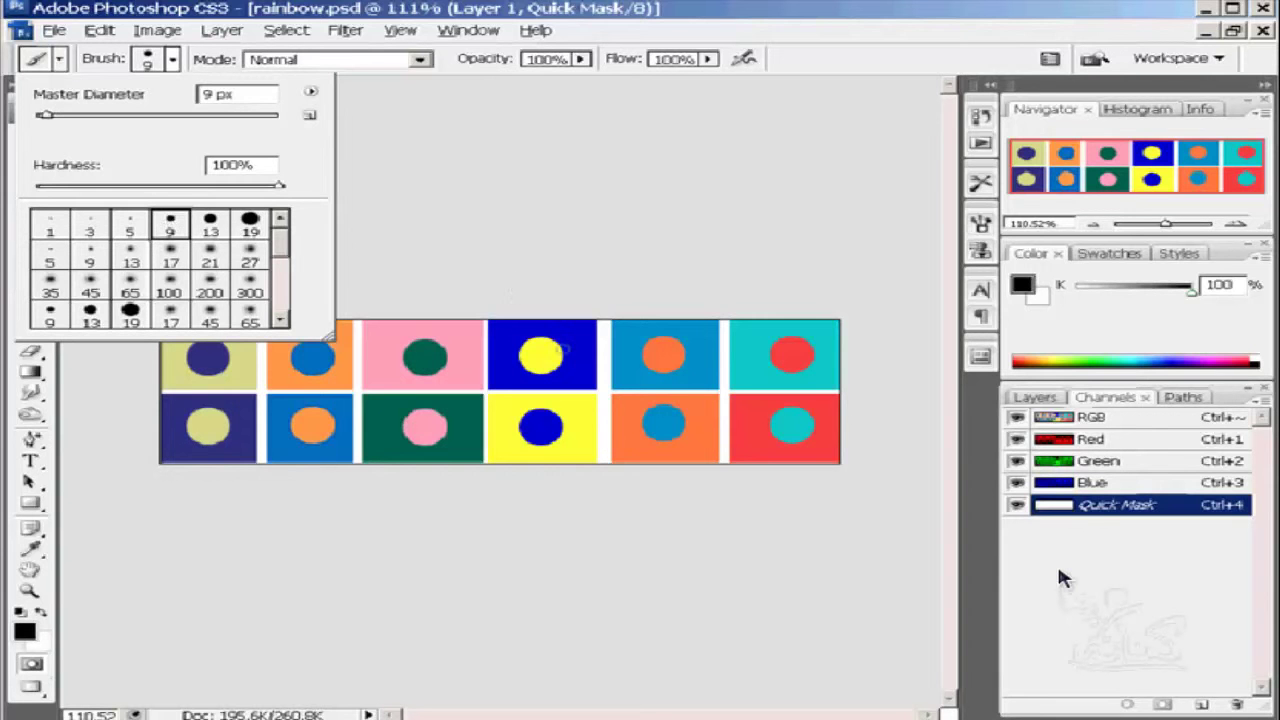
{"action": "left_click", "coordinate": [557, 348]}
{"action": "mouse_move", "coordinate": [555, 346]}
{"action": "left_mouse_down"}
{"action": "mouse_move", "coordinate": [516, 352]}
{"action": "mouse_move", "coordinate": [570, 356]}
{"action": "mouse_move", "coordinate": [532, 357]}
{"action": "mouse_move", "coordinate": [552, 357]}
{"action": "left_mouse_up"}
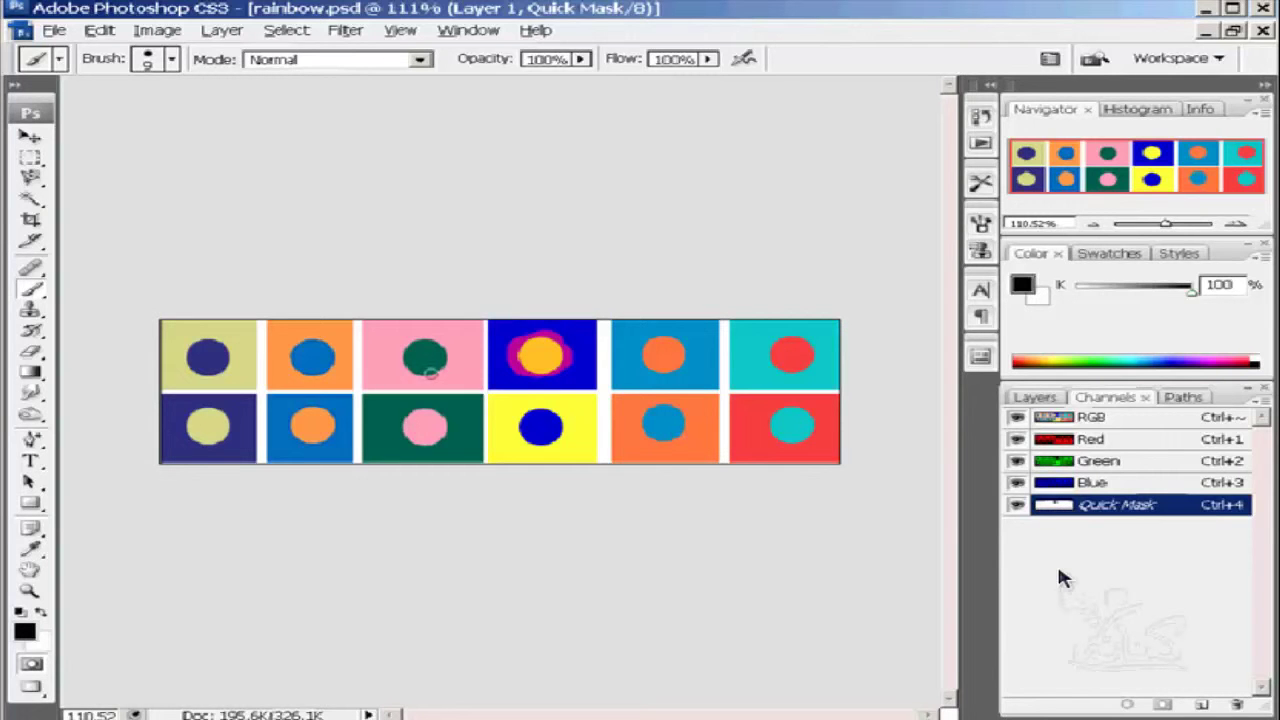
{"action": "mouse_move", "coordinate": [436, 370]}
{"action": "left_mouse_down"}
{"action": "mouse_move", "coordinate": [438, 350]}
{"action": "mouse_move", "coordinate": [413, 345]}
{"action": "mouse_move", "coordinate": [405, 362]}
{"action": "mouse_move", "coordinate": [430, 372]}
{"action": "mouse_move", "coordinate": [416, 350]}
{"action": "left_mouse_up"}
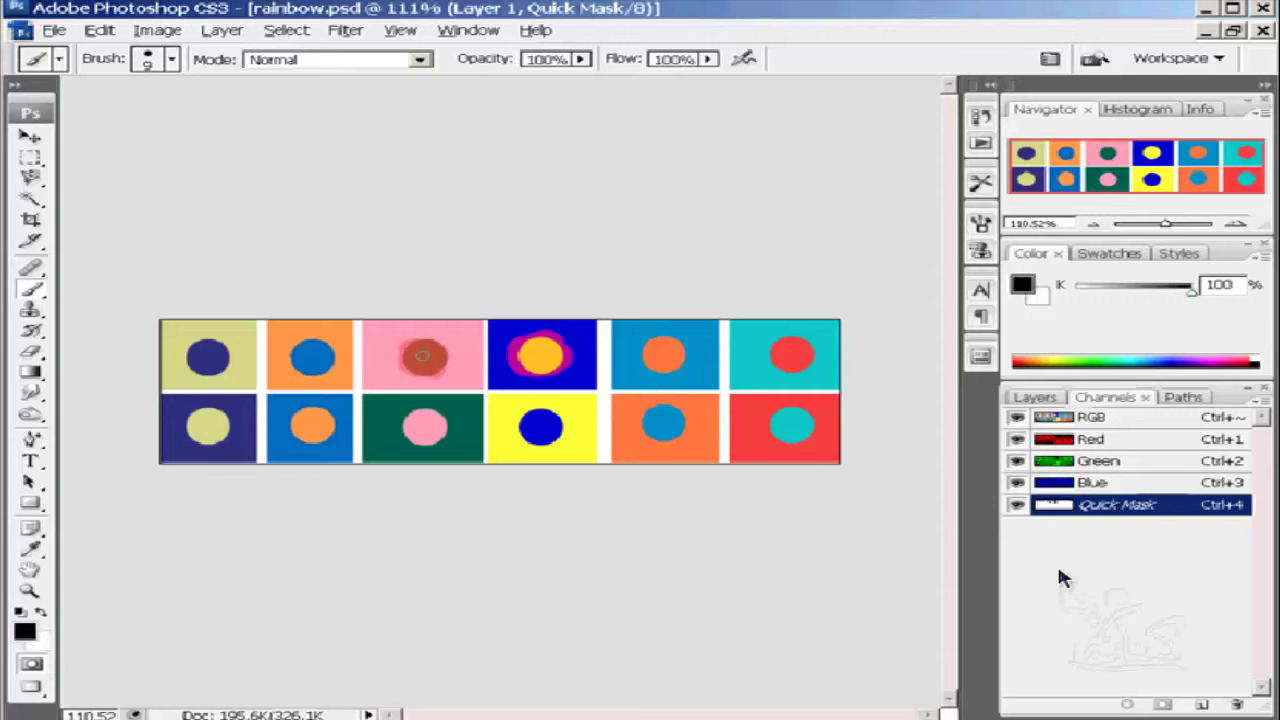
{"action": "mouse_move", "coordinate": [413, 346]}
{"action": "left_mouse_down"}
{"action": "mouse_move", "coordinate": [439, 340]}
{"action": "mouse_move", "coordinate": [441, 368]}
{"action": "mouse_move", "coordinate": [430, 337]}
{"action": "mouse_move", "coordinate": [425, 374]}
{"action": "mouse_move", "coordinate": [398, 368]}
{"action": "left_mouse_up"}
{"action": "mouse_move", "coordinate": [678, 348]}
{"action": "left_mouse_down"}
{"action": "mouse_move", "coordinate": [666, 340]}
{"action": "mouse_move", "coordinate": [644, 356]}
{"action": "mouse_move", "coordinate": [680, 367]}
{"action": "mouse_move", "coordinate": [659, 342]}
{"action": "mouse_move", "coordinate": [669, 357]}
{"action": "left_mouse_up"}
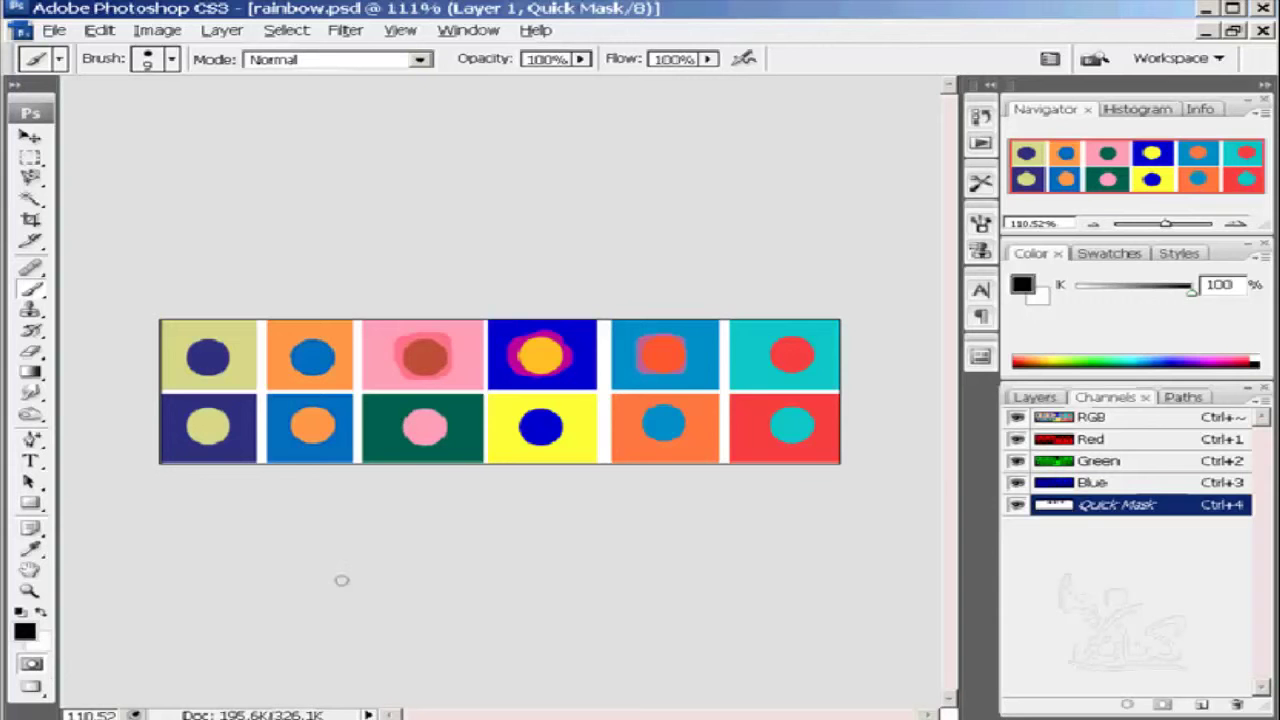
- Convert the painted quick mask into a selection by returning to Standard mode, comparing it once with the mask overlay
{"action": "left_click", "coordinate": [29, 666]}
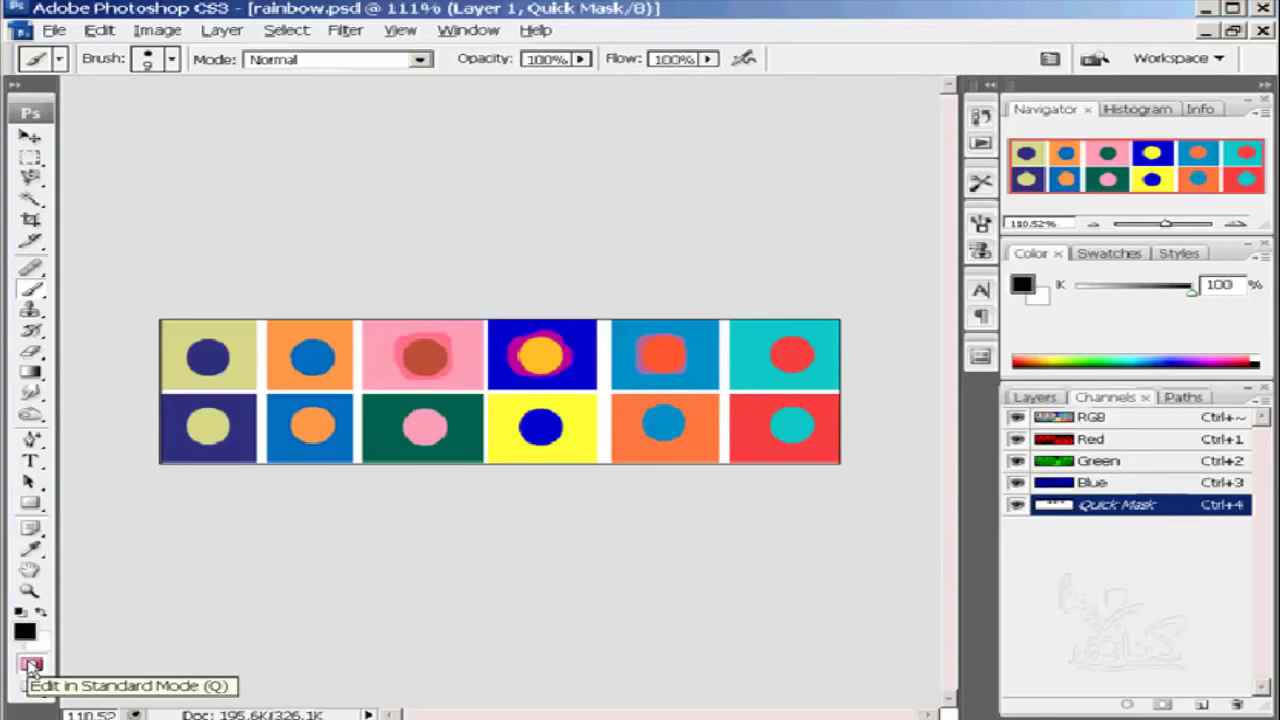
{"action": "left_click", "coordinate": [30, 666]}
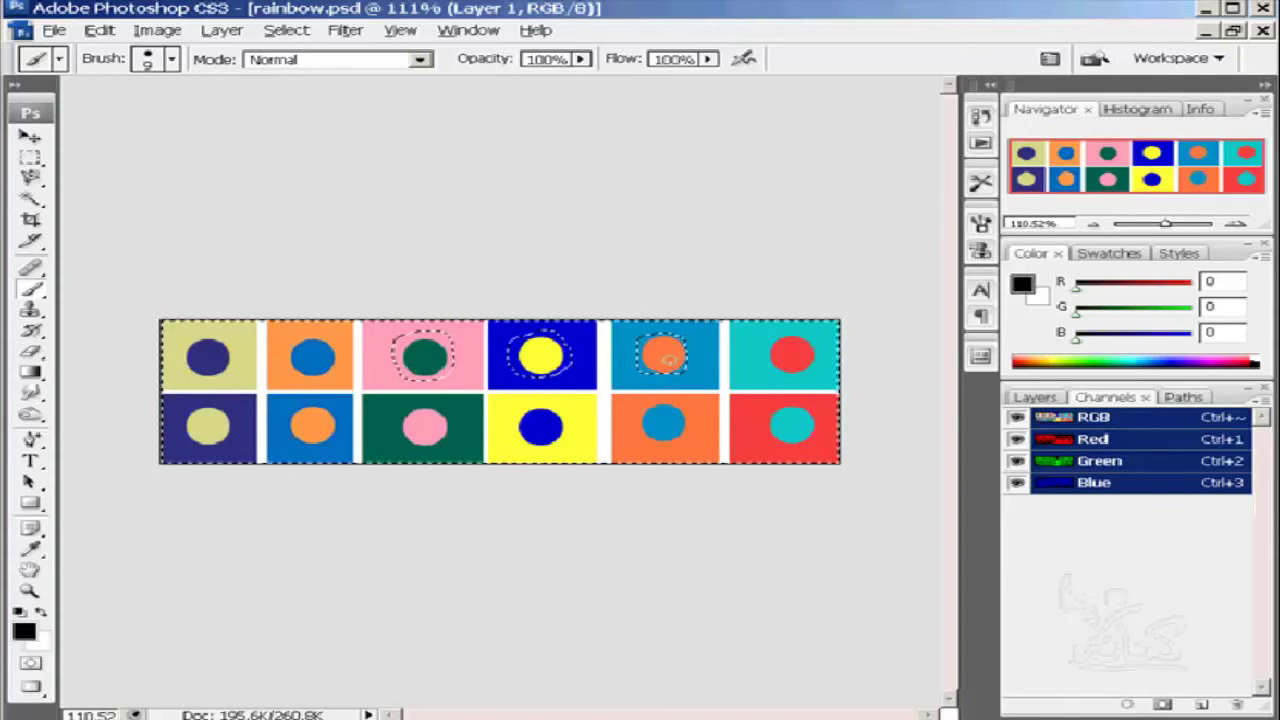
{"action": "left_click", "coordinate": [30, 664]}
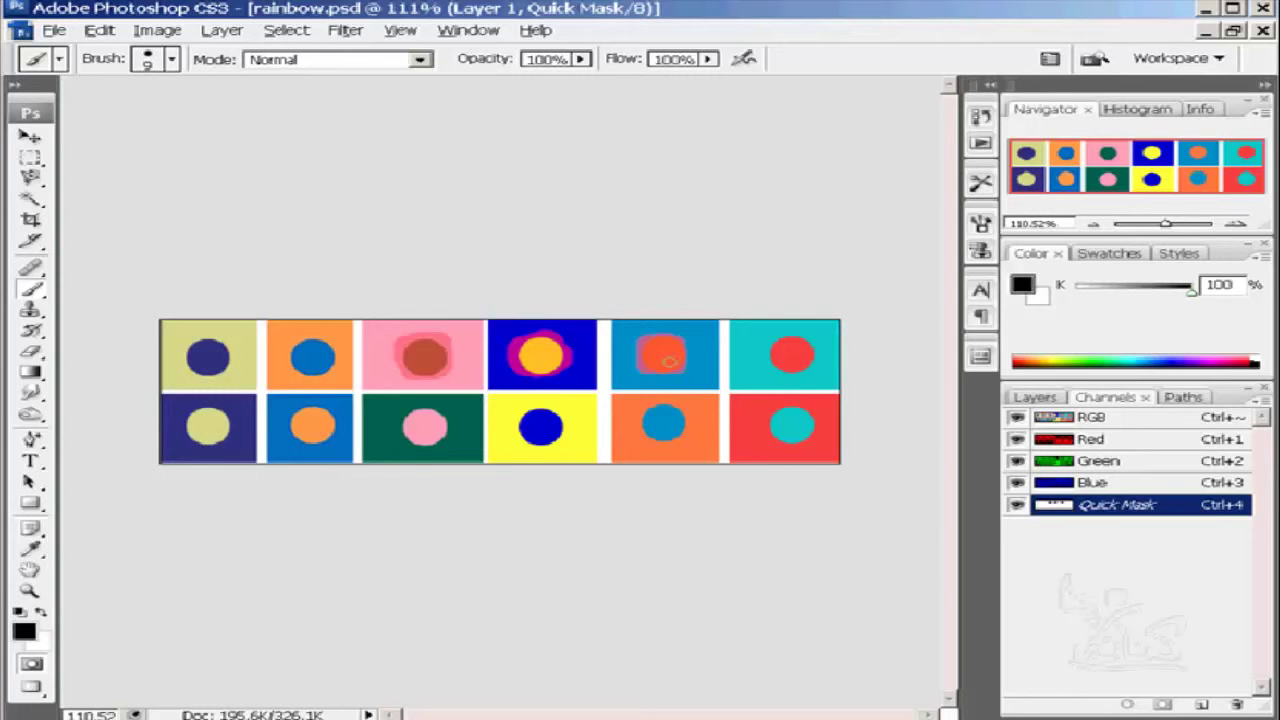
{"action": "left_click", "coordinate": [31, 666]}
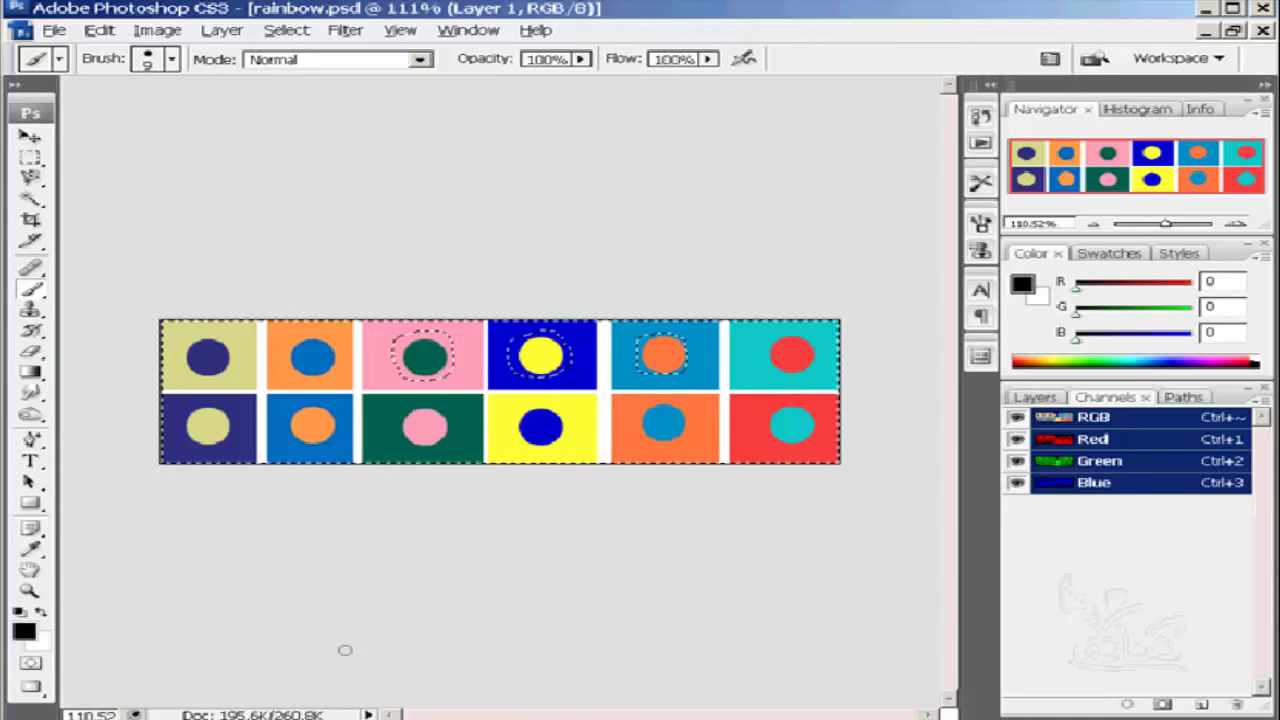
- Try filling the selected area outside the three masked circles with the white background color, and undo the fill
{"action": "key", "text": "ctrl+BackSpace"}
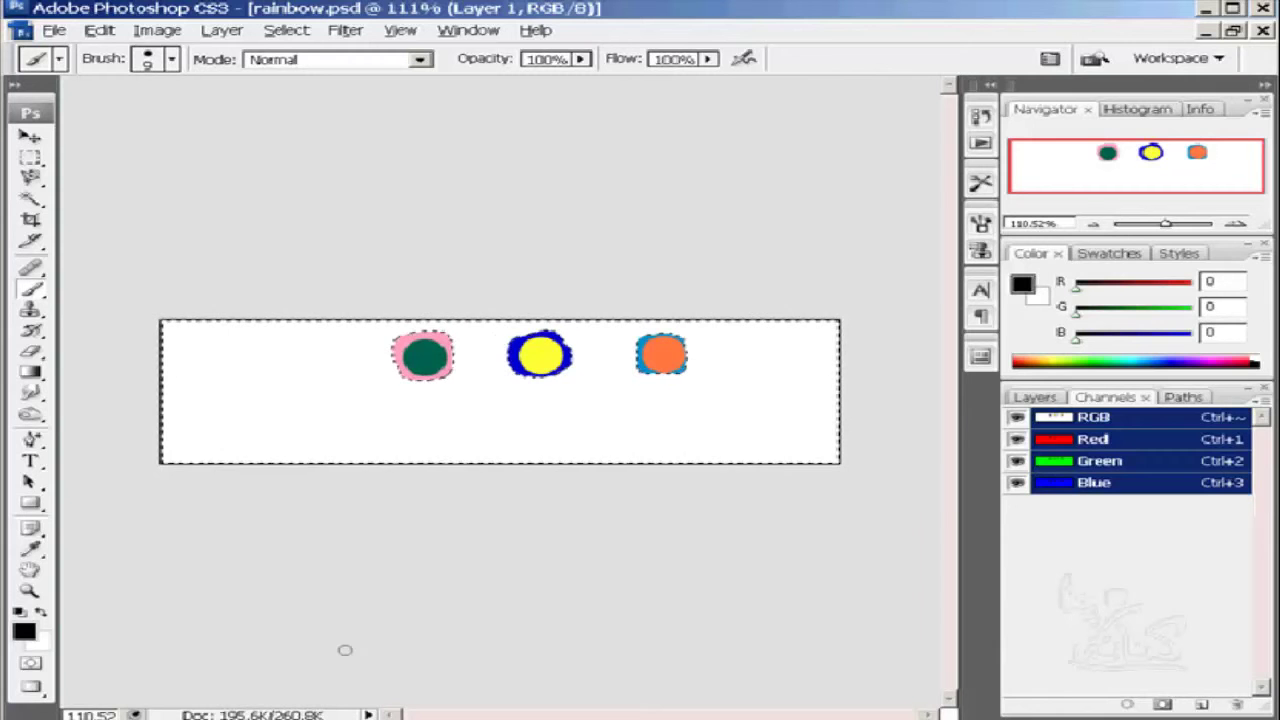
{"action": "key", "text": "ctrl+z"}
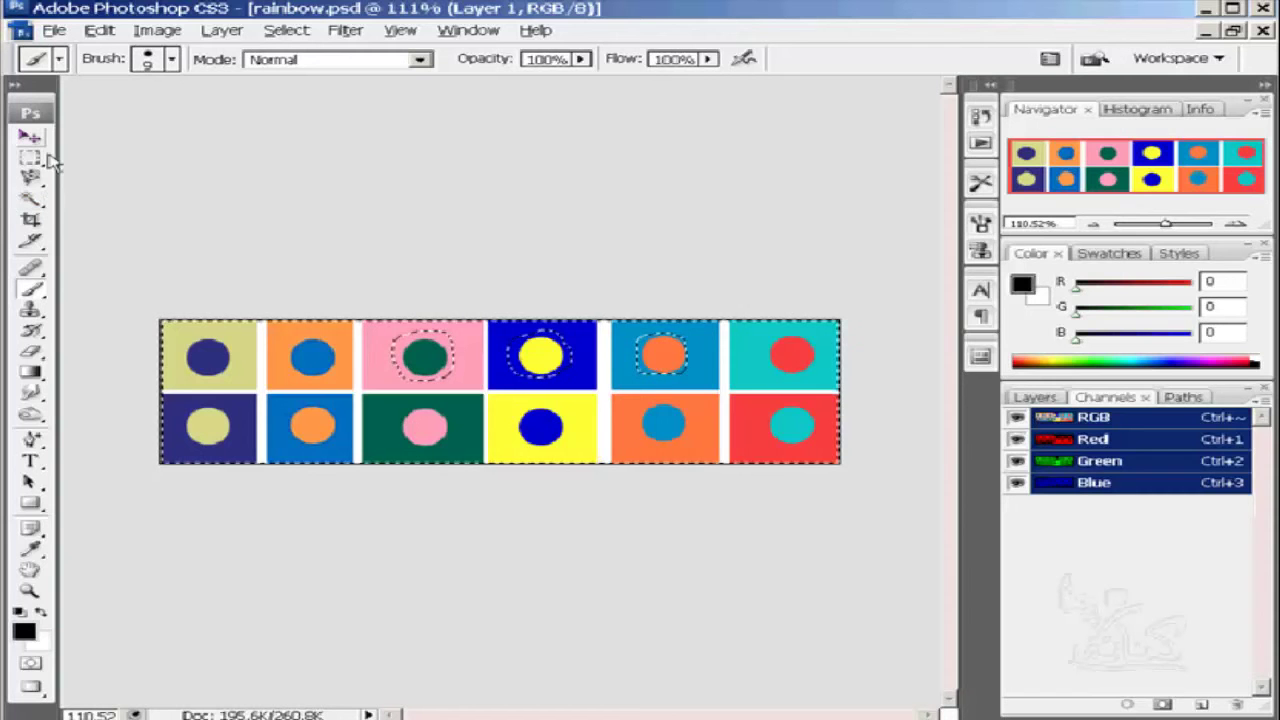
- Deselect everything and set the Quick Mask overlay color to dark blue, 163a8a, in the Quick Mask options
{"action": "key", "text": "ctrl+d"}
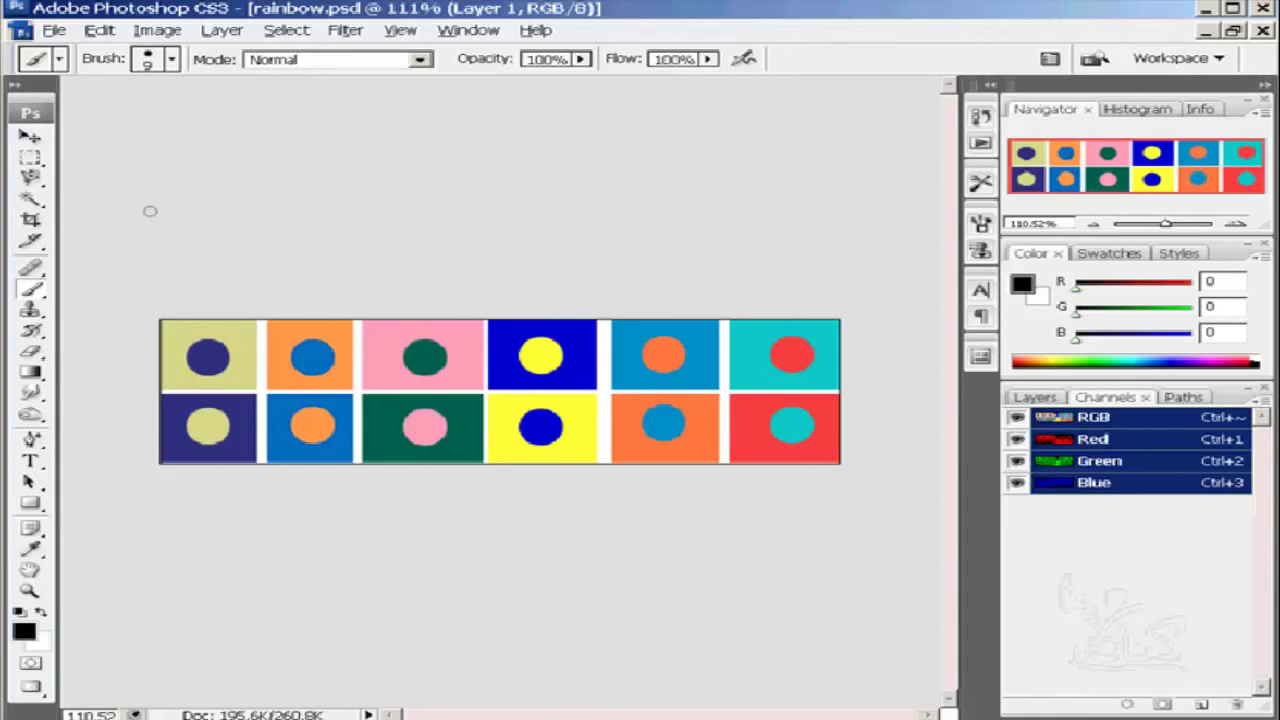
{"action": "double_click", "coordinate": [31, 665]}
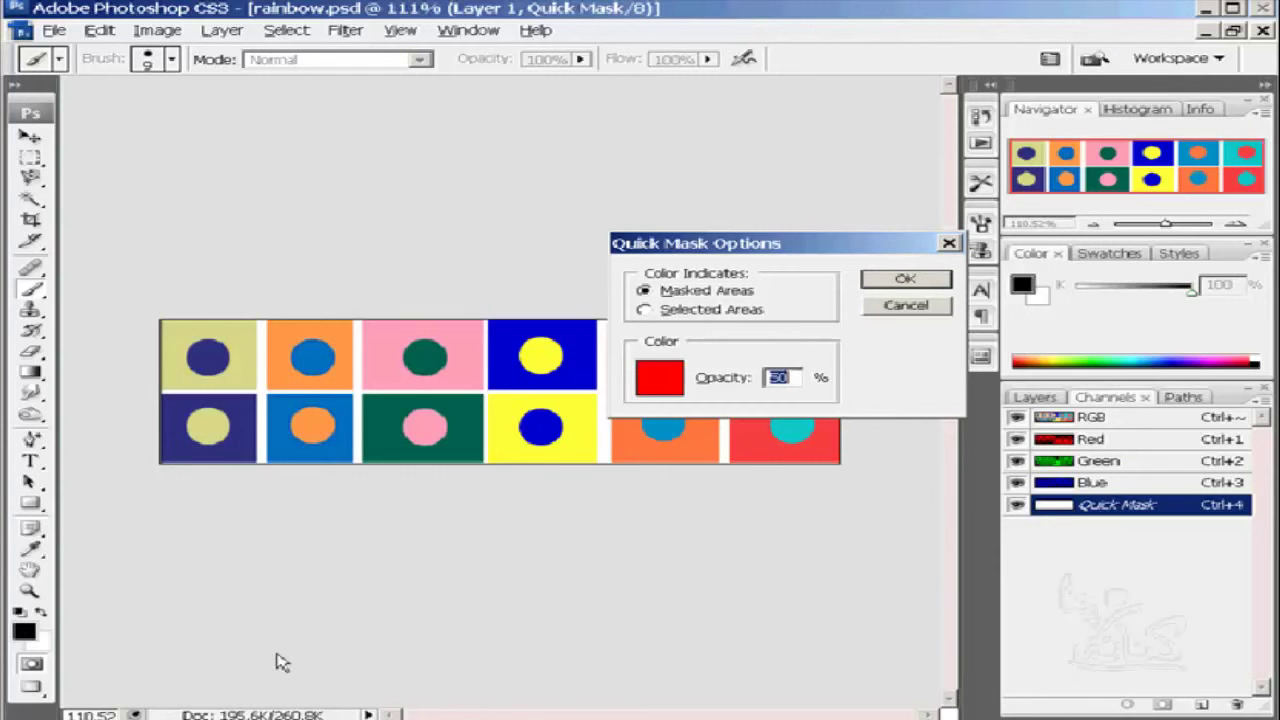
{"action": "left_click", "coordinate": [662, 376]}
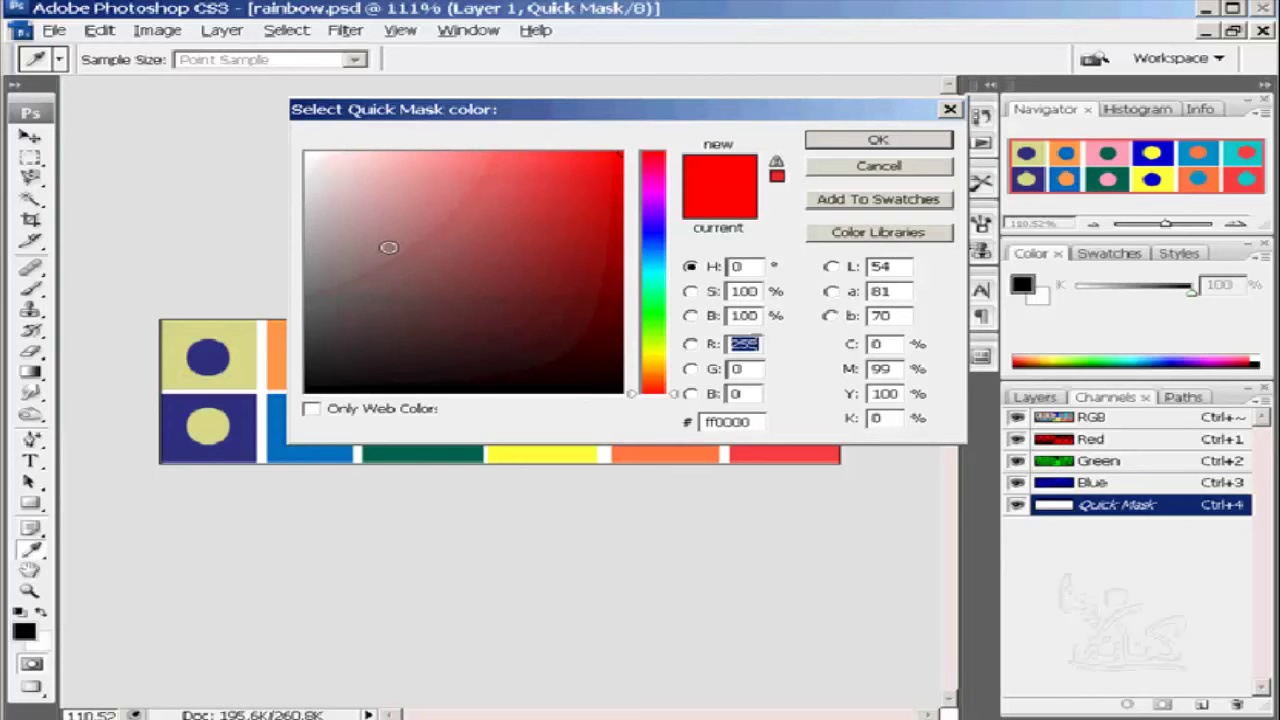
{"action": "left_click", "coordinate": [655, 246]}
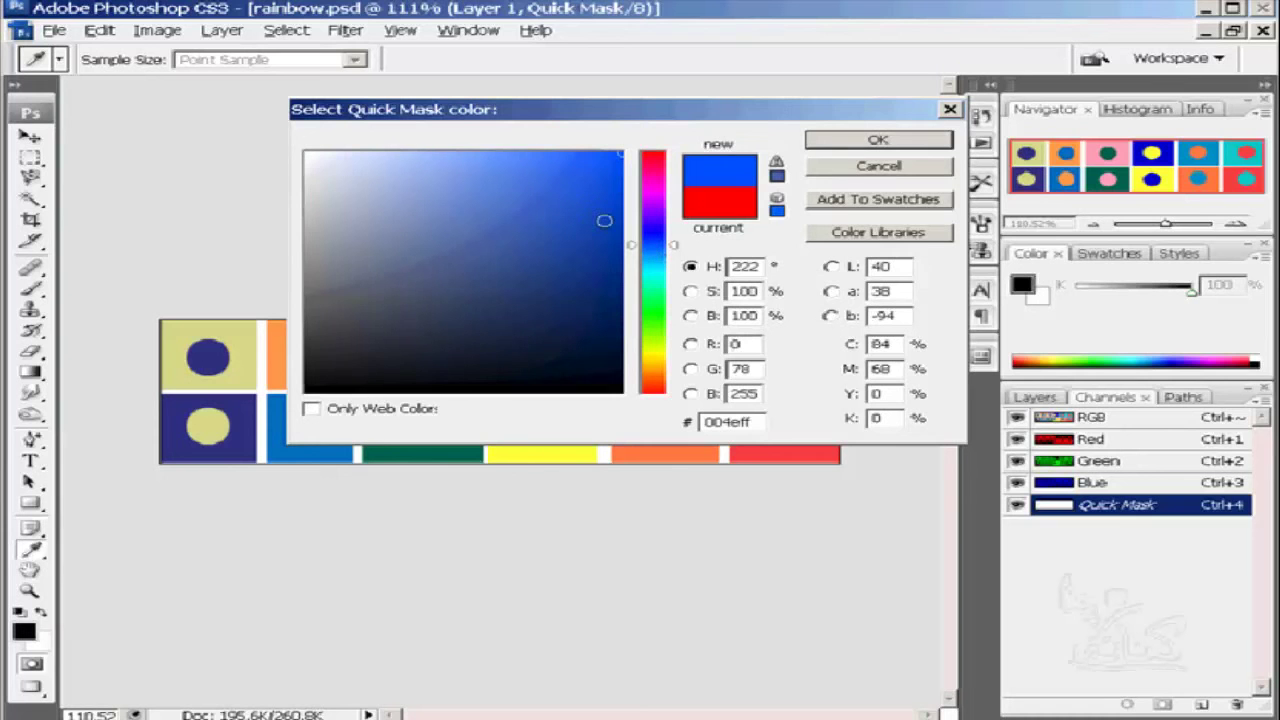
{"action": "left_click", "coordinate": [572, 273]}
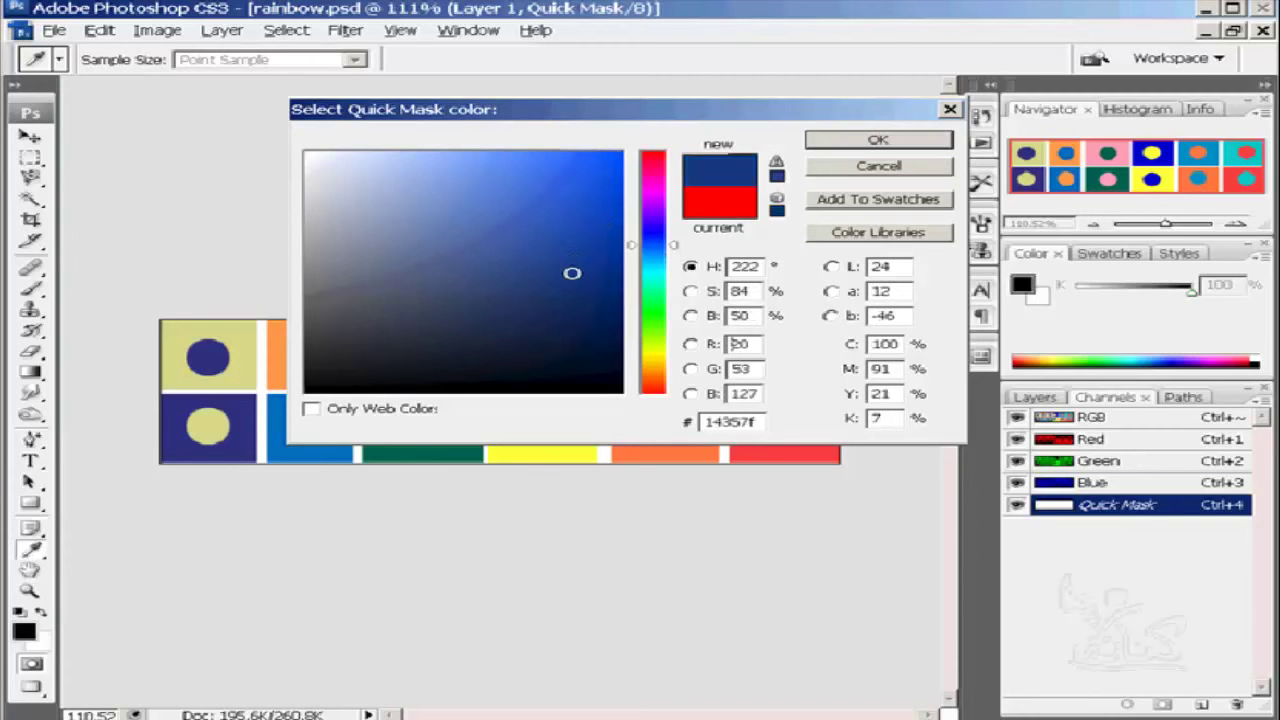
{"action": "left_click", "coordinate": [572, 262]}
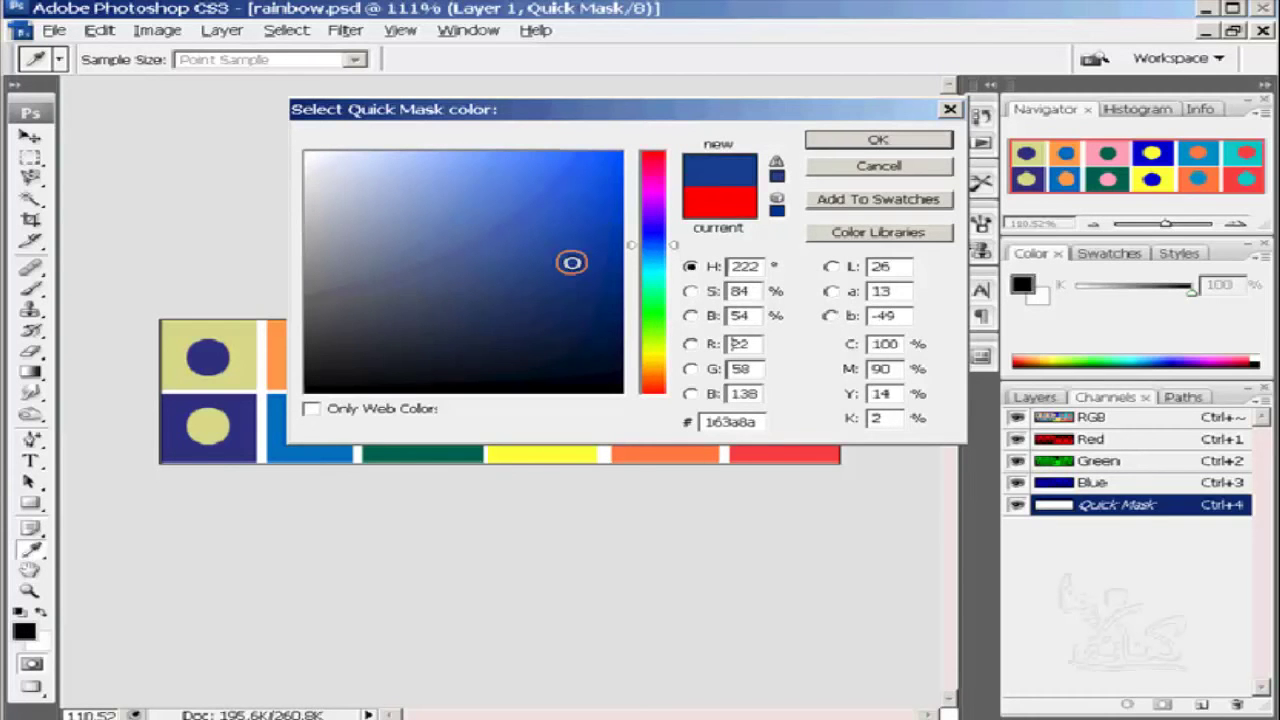
{"action": "left_click", "coordinate": [852, 143]}
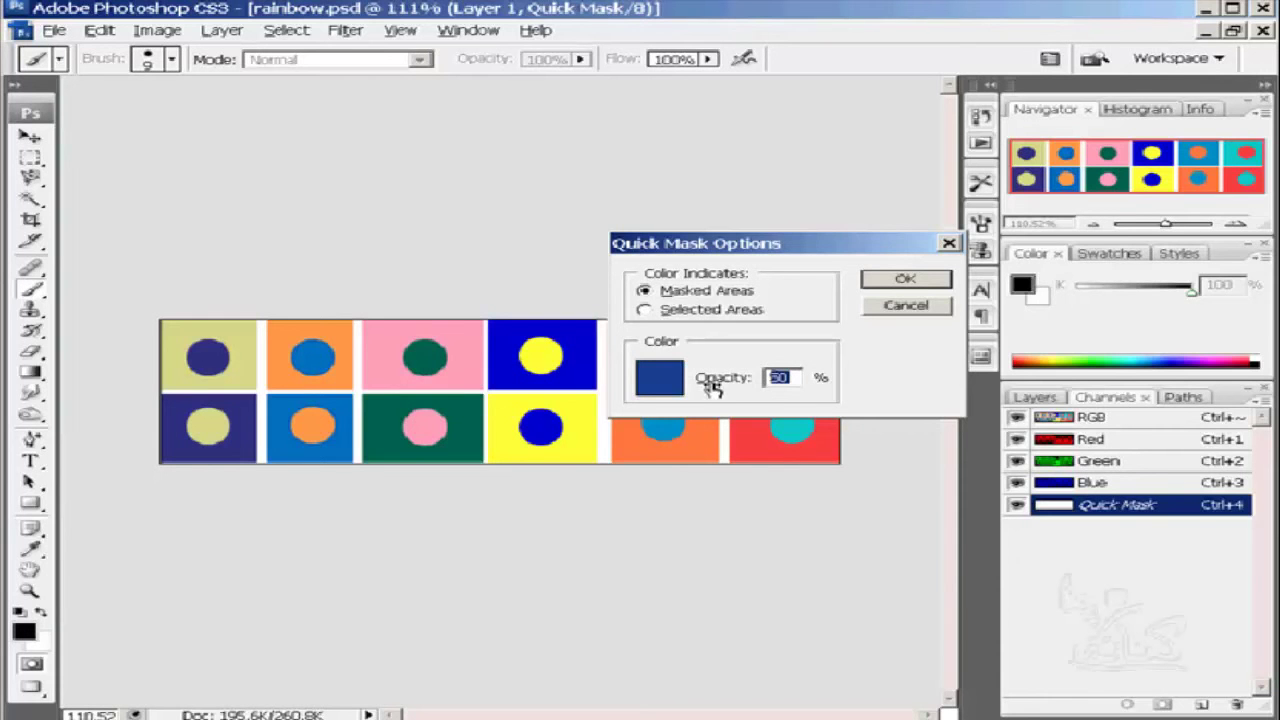
- Raise the Quick Mask overlay opacity and apply the options
{"action": "left_click_drag", "start_coordinate": [711, 384], "coordinate": [741, 385]}
{"action": "left_click_drag", "start_coordinate": [702, 387], "coordinate": [740, 388]}
{"action": "left_click", "coordinate": [897, 280]}
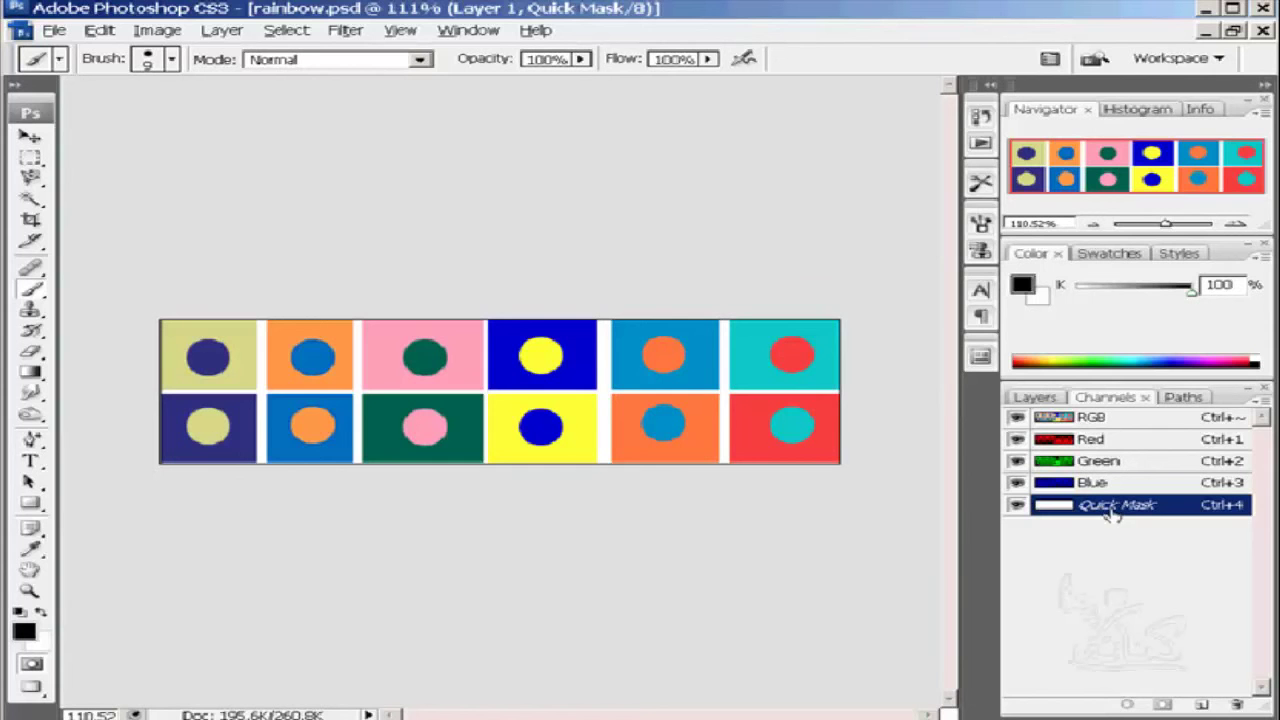
- Paint the mask over the first five upper circles and the first, fourth and fifth lower ones, and convert it into a selection
{"action": "mouse_move", "coordinate": [689, 376]}
{"action": "left_mouse_down"}
{"action": "mouse_move", "coordinate": [688, 350]}
{"action": "mouse_move", "coordinate": [638, 352]}
{"action": "mouse_move", "coordinate": [680, 343]}
{"action": "mouse_move", "coordinate": [676, 357]}
{"action": "left_mouse_up"}
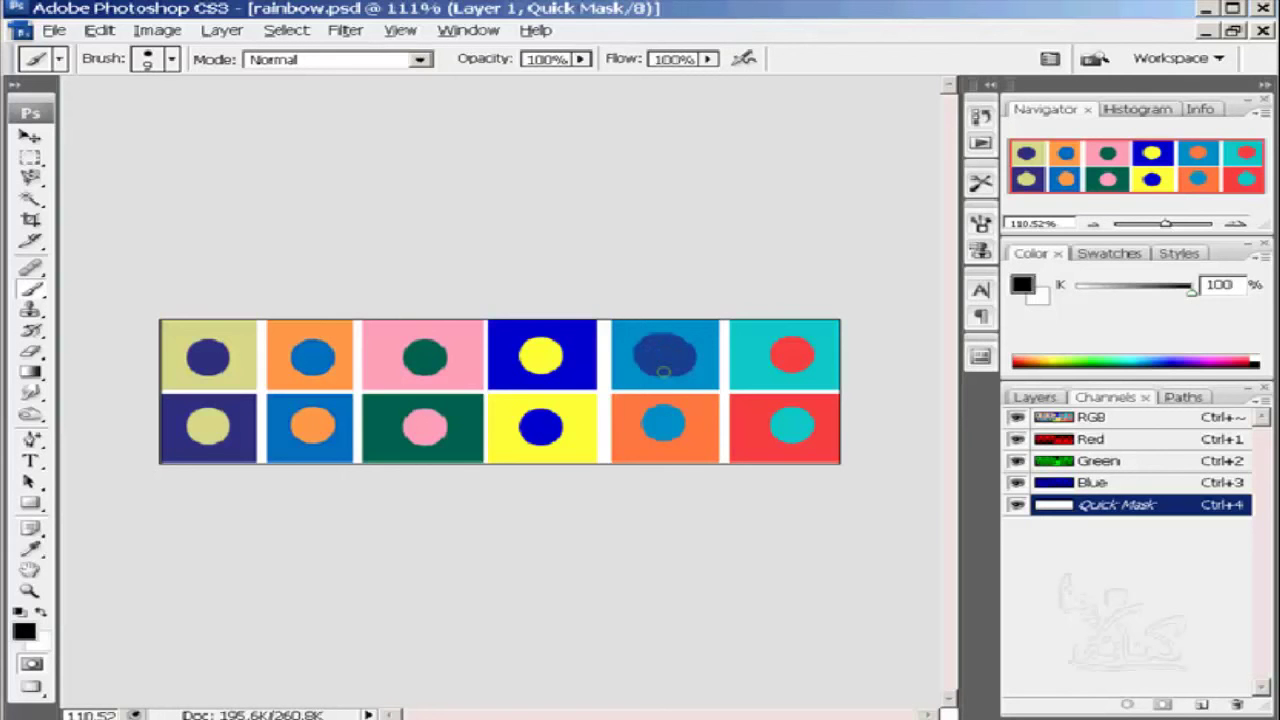
{"action": "mouse_move", "coordinate": [662, 370]}
{"action": "left_mouse_down"}
{"action": "mouse_move", "coordinate": [580, 352]}
{"action": "mouse_move", "coordinate": [545, 363]}
{"action": "mouse_move", "coordinate": [530, 356]}
{"action": "mouse_move", "coordinate": [574, 359]}
{"action": "mouse_move", "coordinate": [518, 341]}
{"action": "mouse_move", "coordinate": [507, 356]}
{"action": "mouse_move", "coordinate": [418, 348]}
{"action": "mouse_move", "coordinate": [445, 366]}
{"action": "mouse_move", "coordinate": [298, 345]}
{"action": "mouse_move", "coordinate": [292, 370]}
{"action": "mouse_move", "coordinate": [197, 348]}
{"action": "mouse_move", "coordinate": [213, 418]}
{"action": "mouse_move", "coordinate": [231, 425]}
{"action": "mouse_move", "coordinate": [205, 446]}
{"action": "mouse_move", "coordinate": [218, 429]}
{"action": "left_mouse_up"}
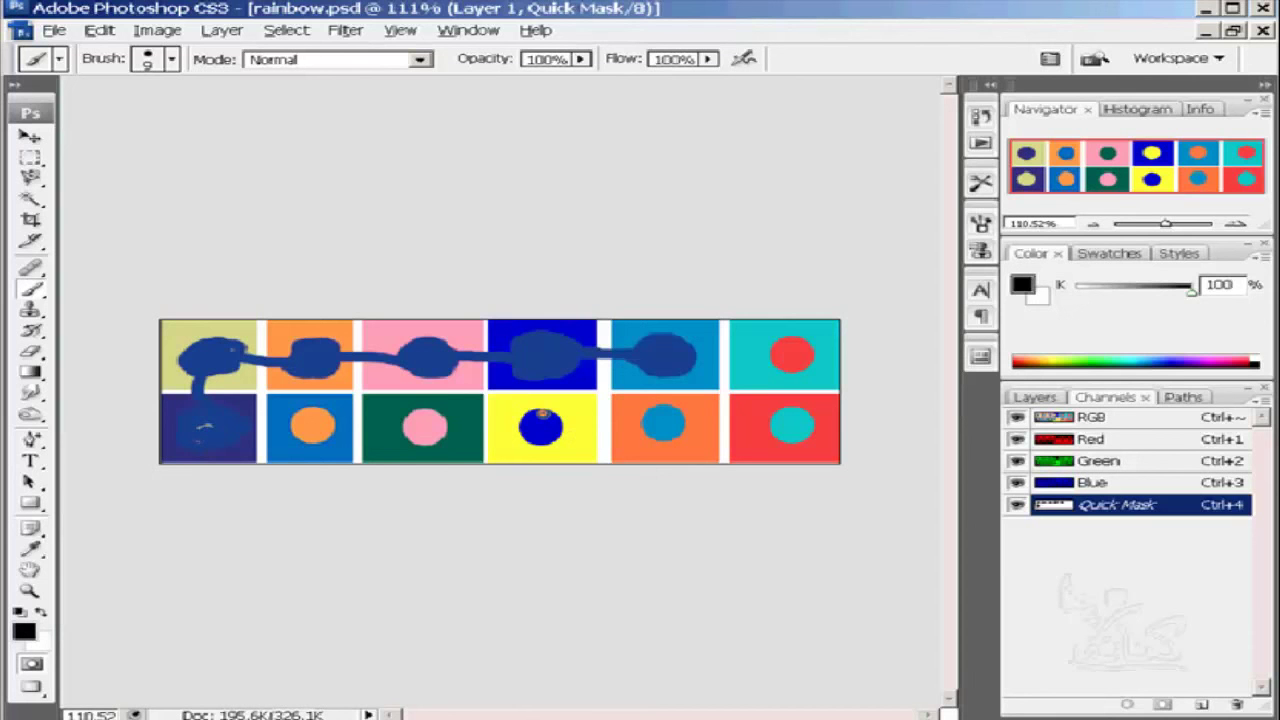
{"action": "left_click_drag", "start_coordinate": [541, 413], "coordinate": [539, 434]}
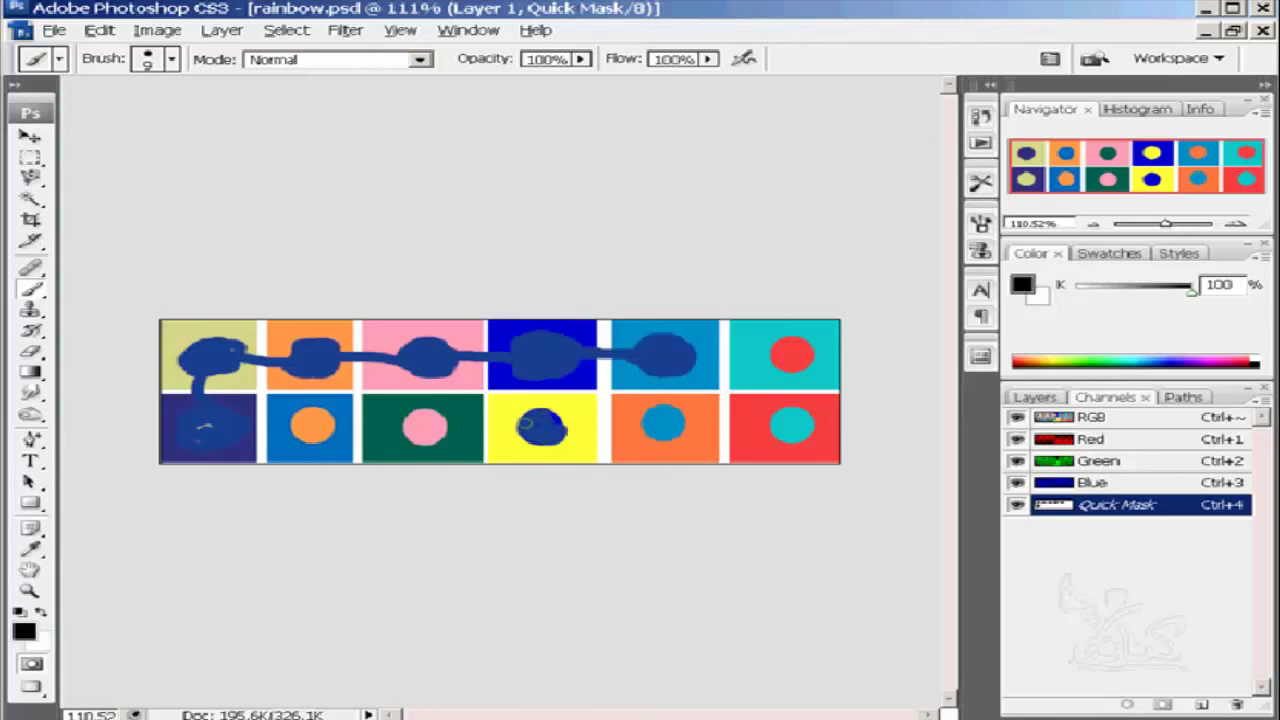
{"action": "mouse_move", "coordinate": [662, 424]}
{"action": "left_mouse_down"}
{"action": "mouse_move", "coordinate": [661, 436]}
{"action": "mouse_move", "coordinate": [653, 422]}
{"action": "left_mouse_up"}
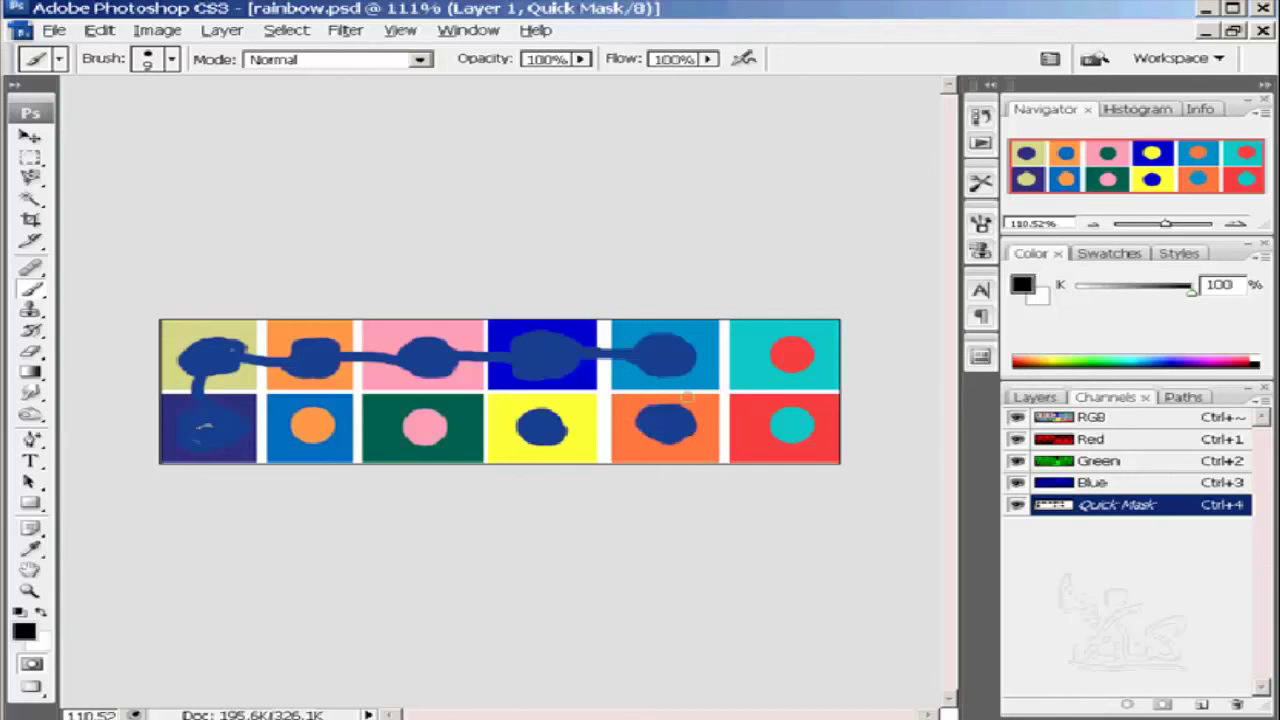
{"action": "left_click", "coordinate": [31, 666]}
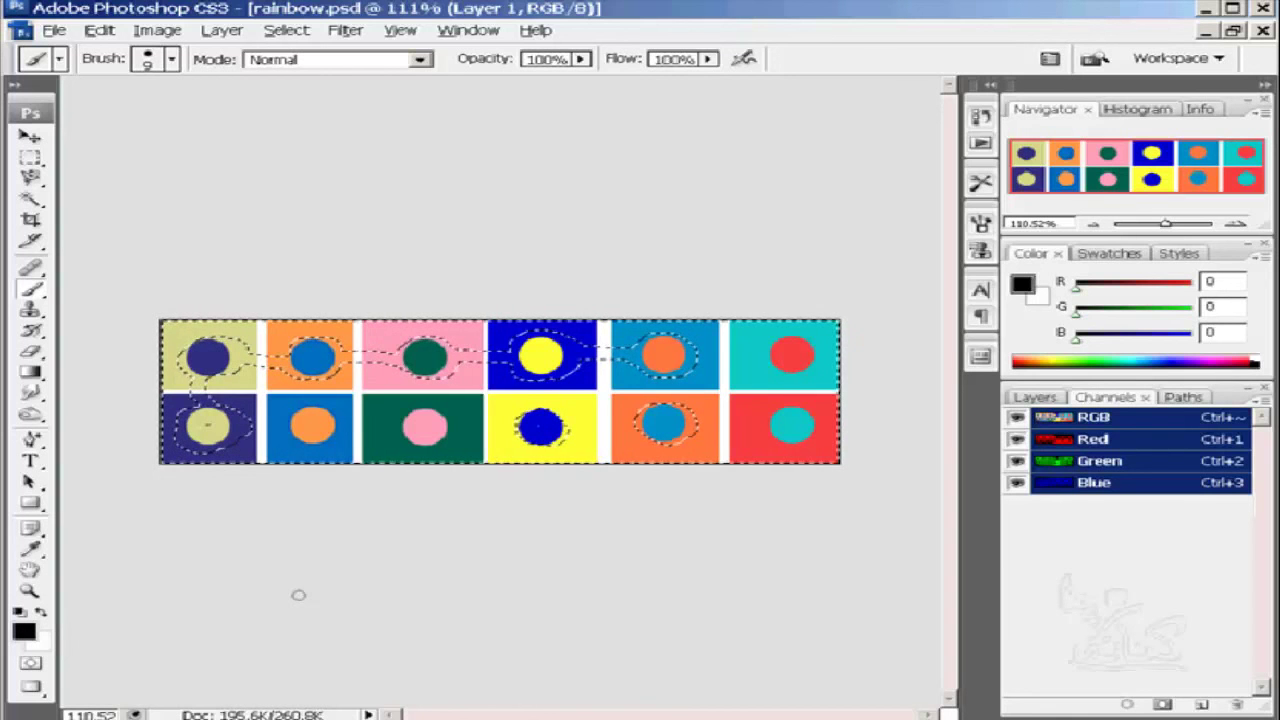
- Try deleting the selected area around the painted shapes, and undo the deletion
{"action": "key", "text": "Delete"}
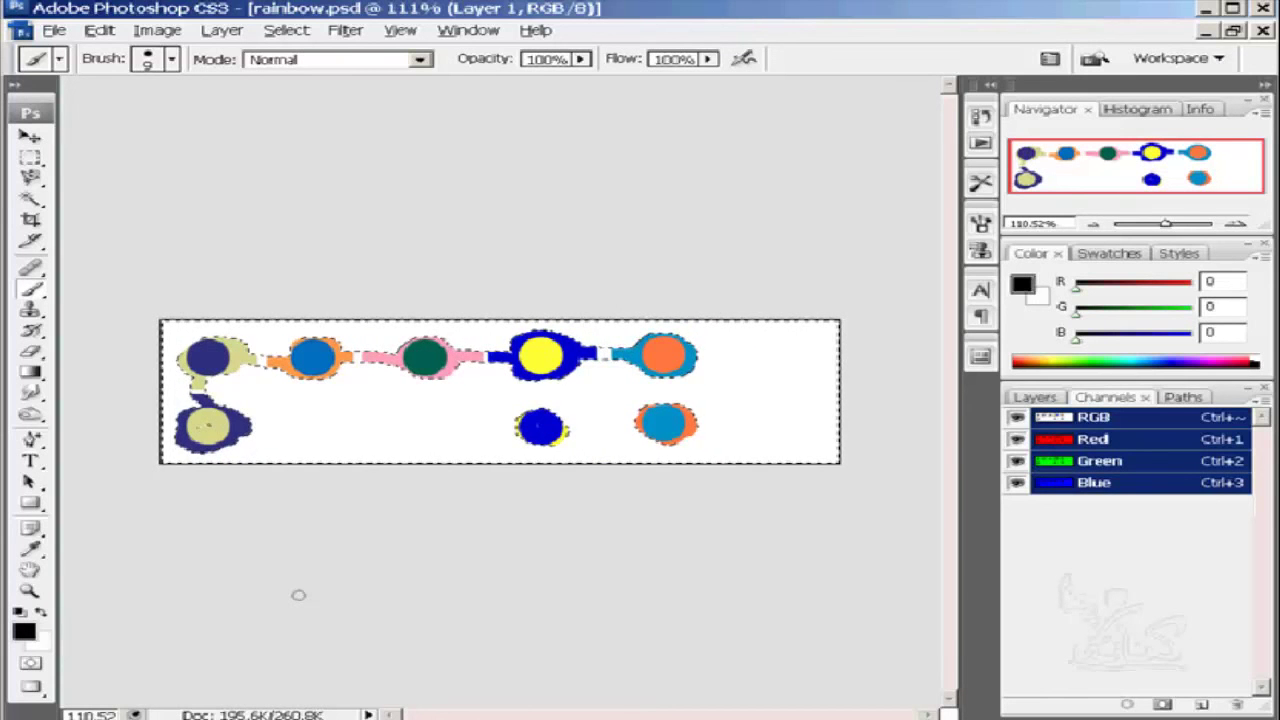
{"action": "key", "text": "ctrl+z"}
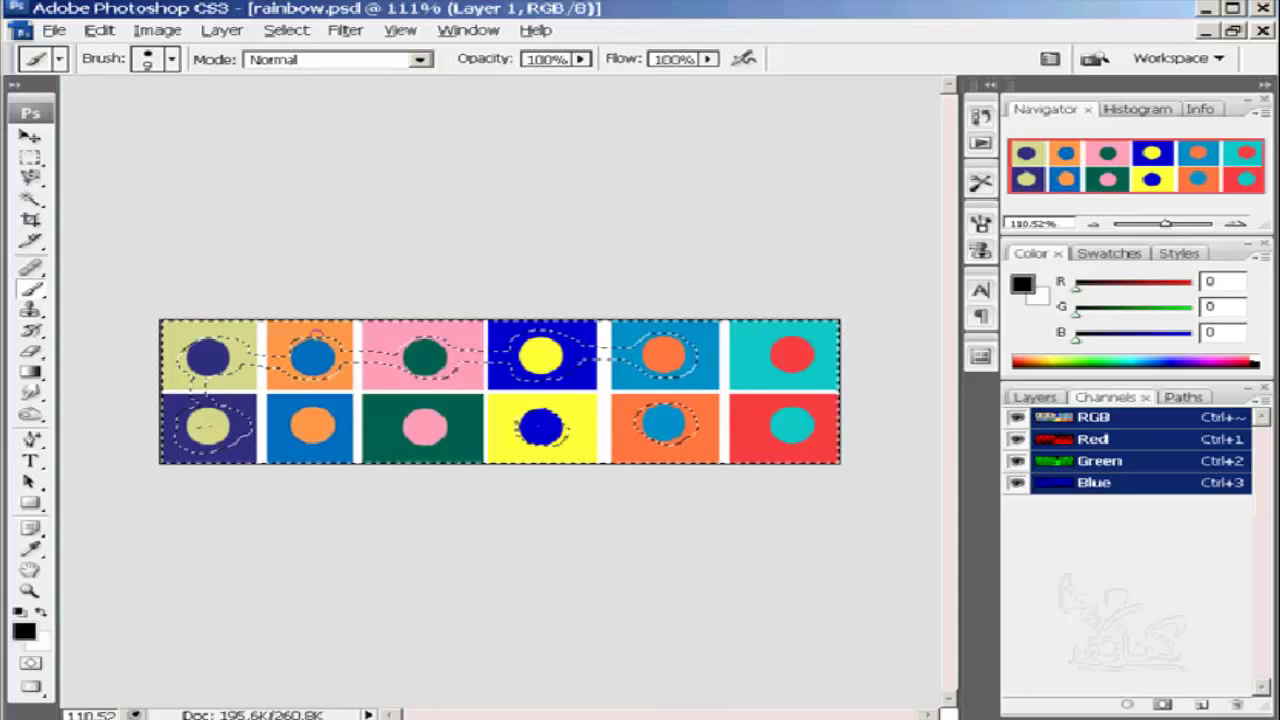
- Invert the selection so it covers the painted shapes, and try deleting their contents before undoing the deletion
{"action": "left_click", "coordinate": [288, 31]}
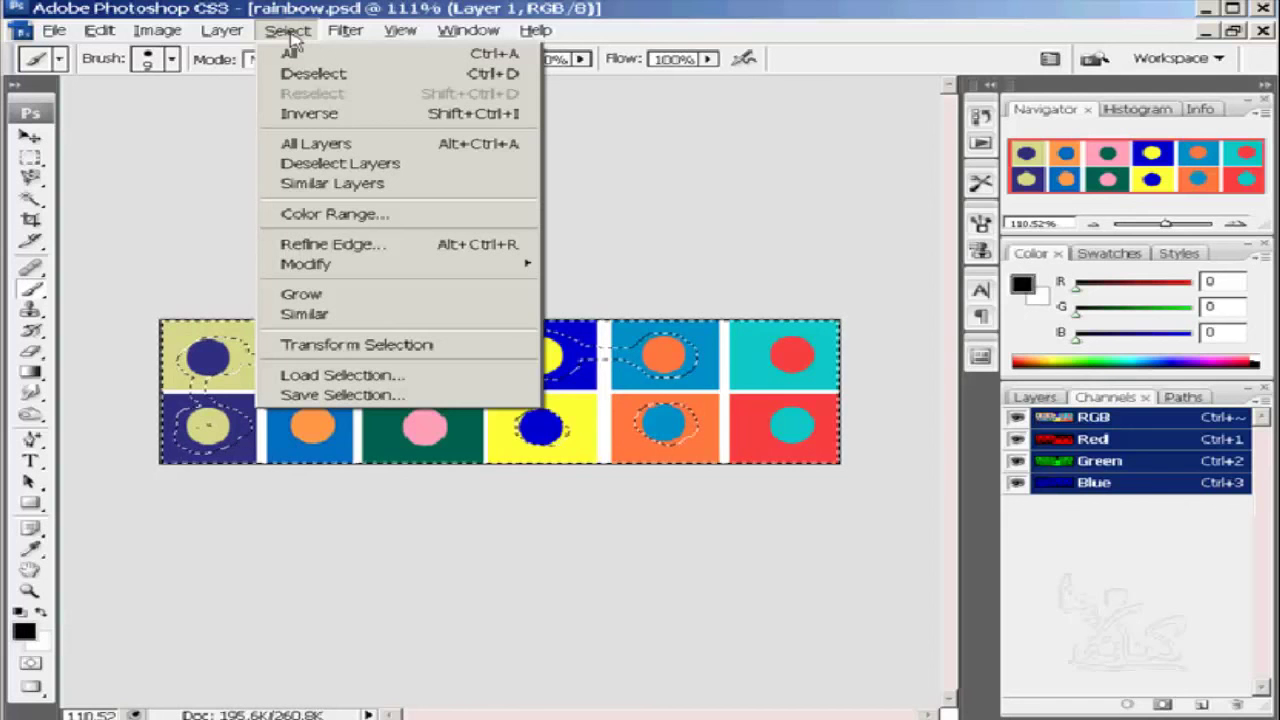
{"action": "left_click", "coordinate": [338, 116]}
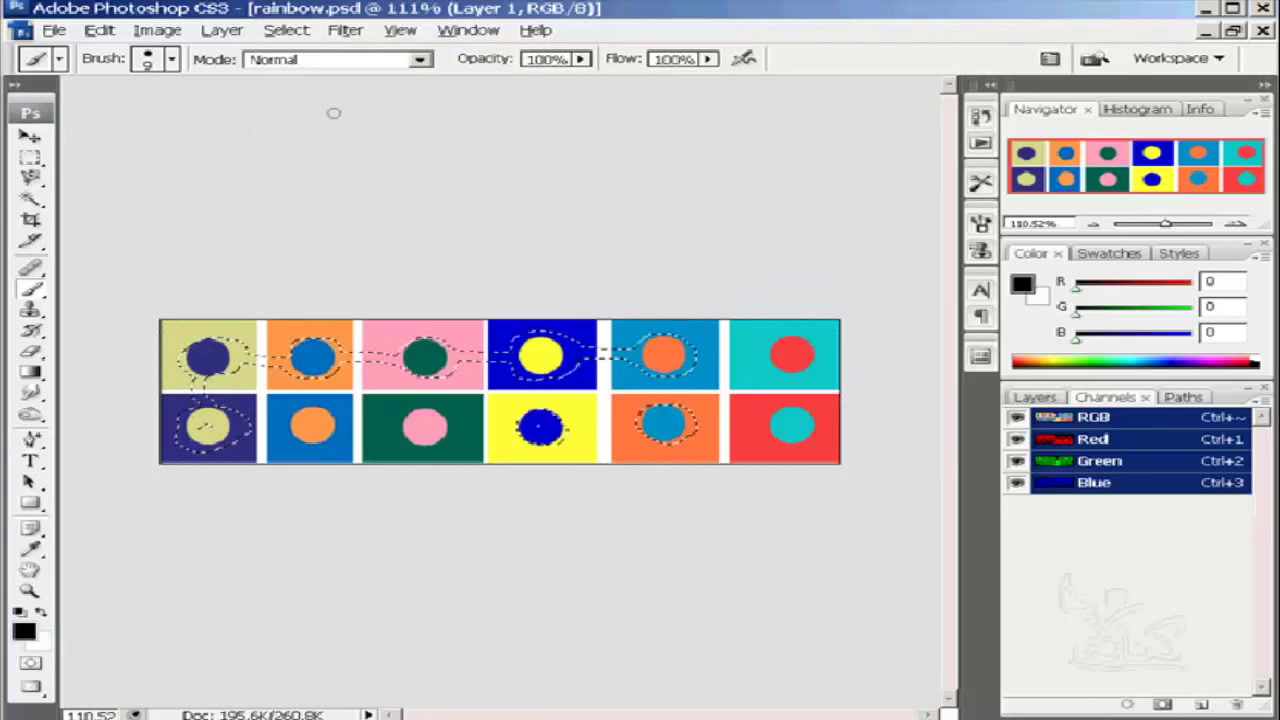
{"action": "key", "text": "Delete"}
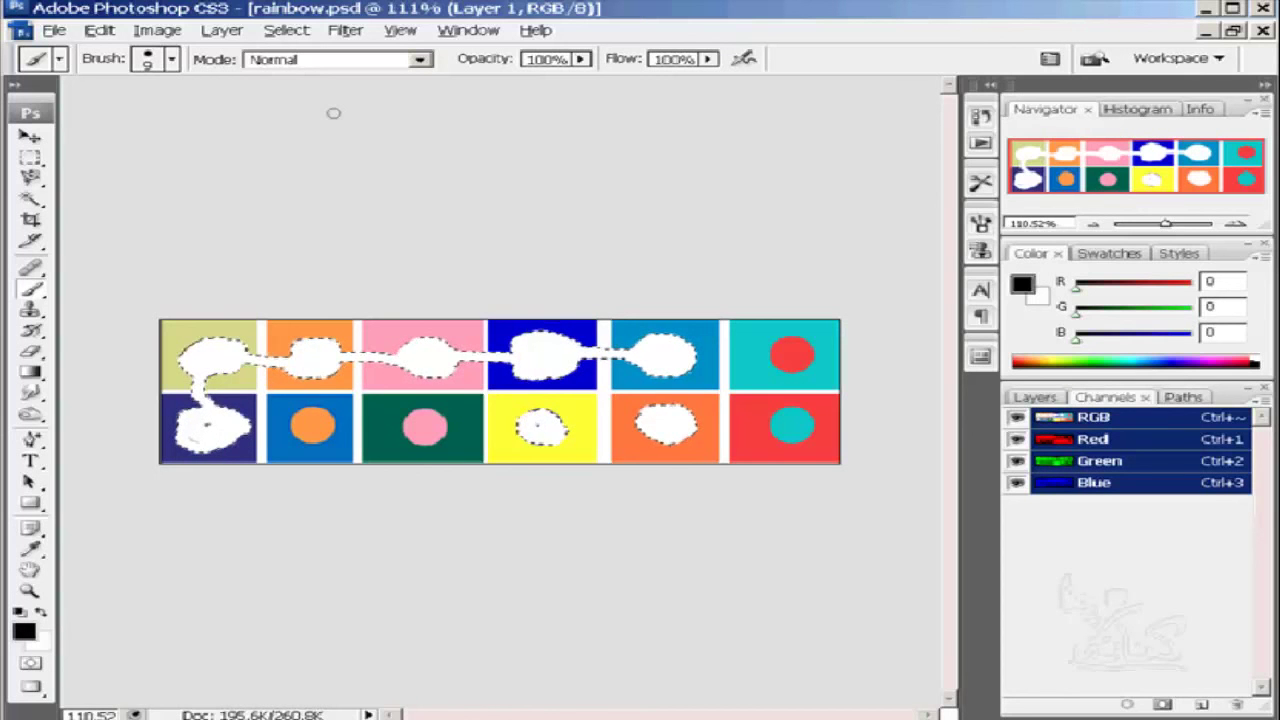
{"action": "key", "text": "ctrl+z"}
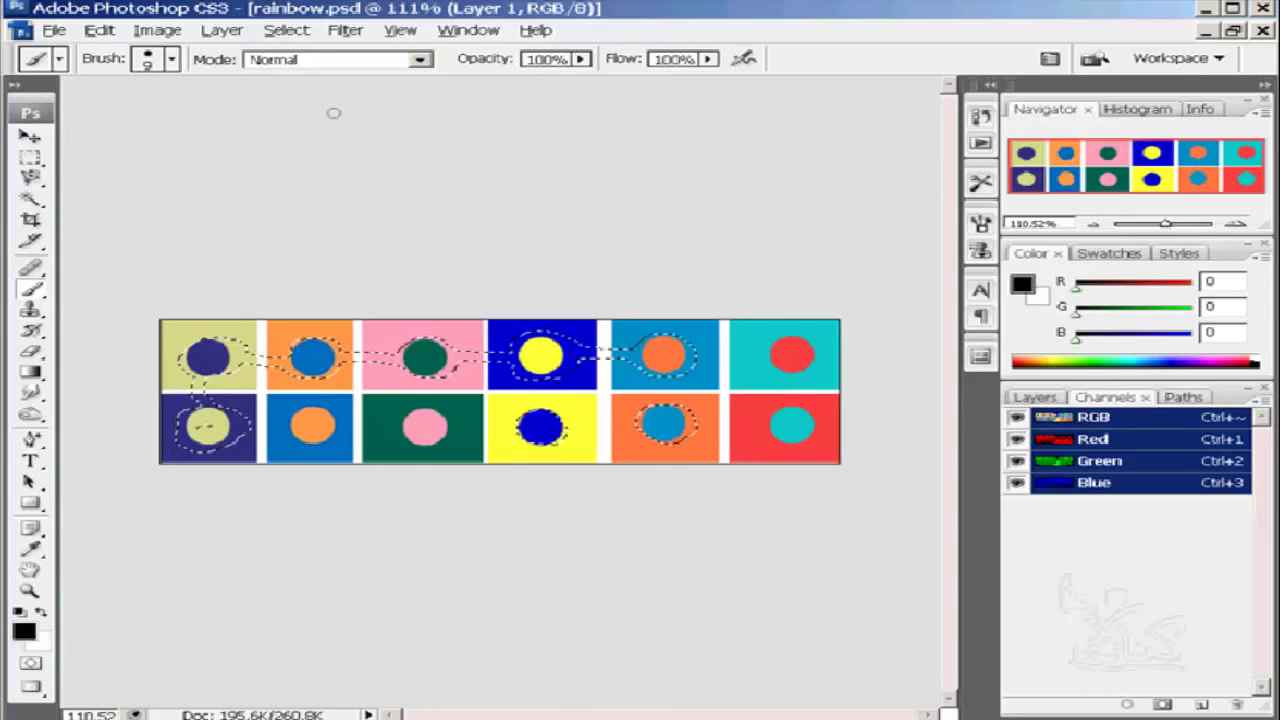